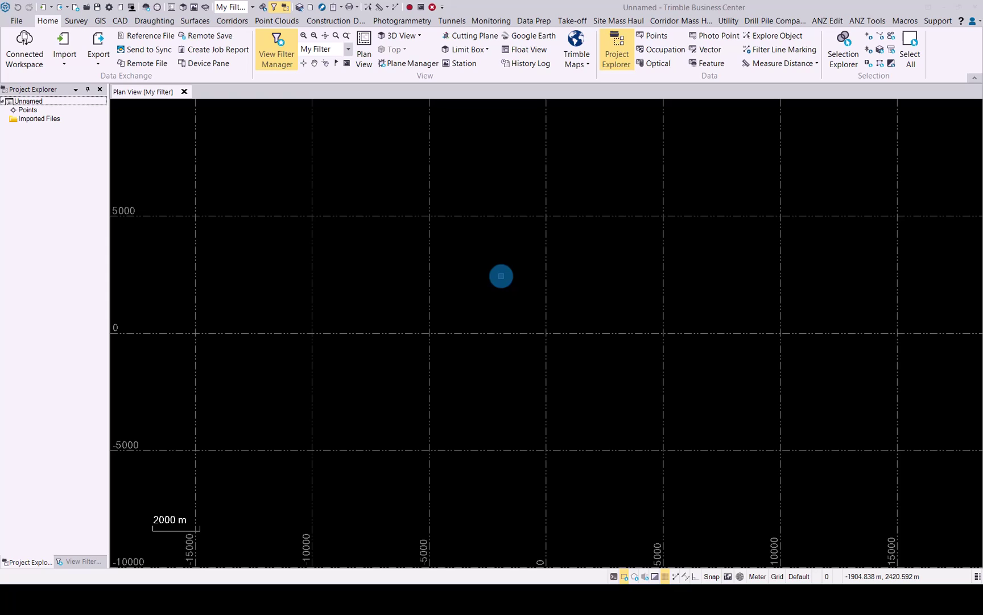
Step: Change the project coordinate system to the recent World wide/UTM zone 18 North (WGS 1984) entry
click(109, 7)
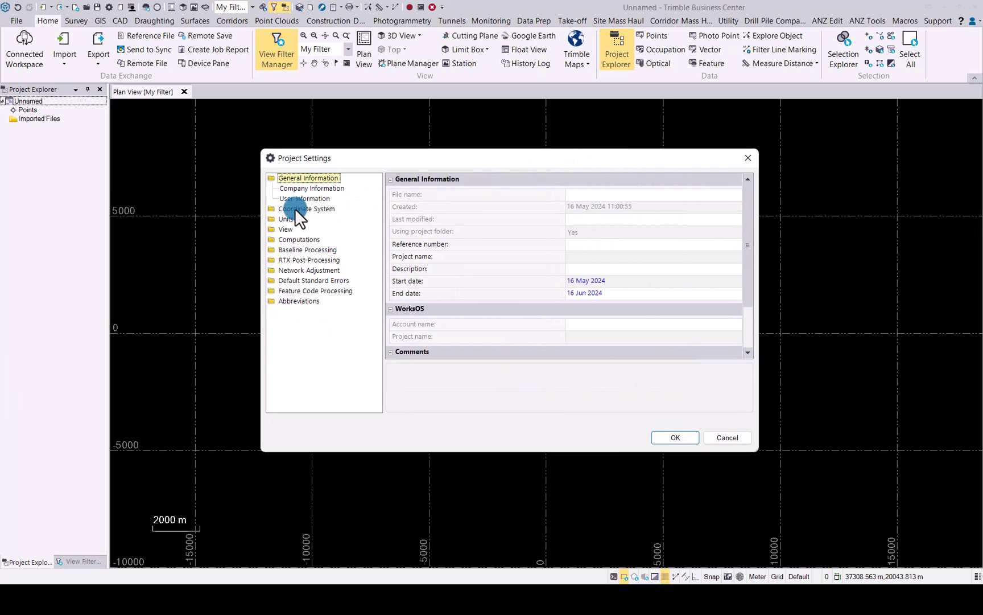
click(295, 209)
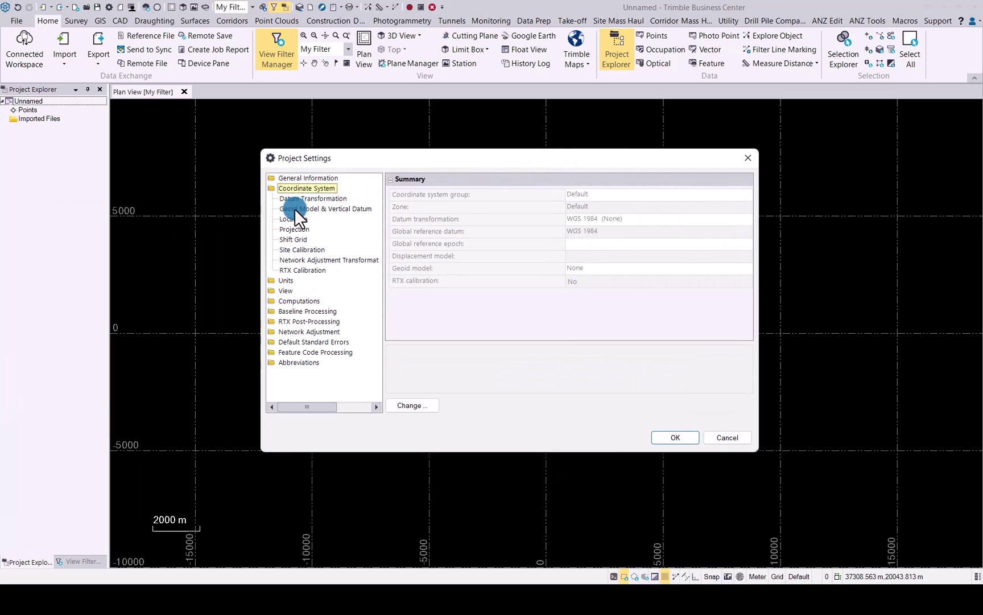
click(410, 408)
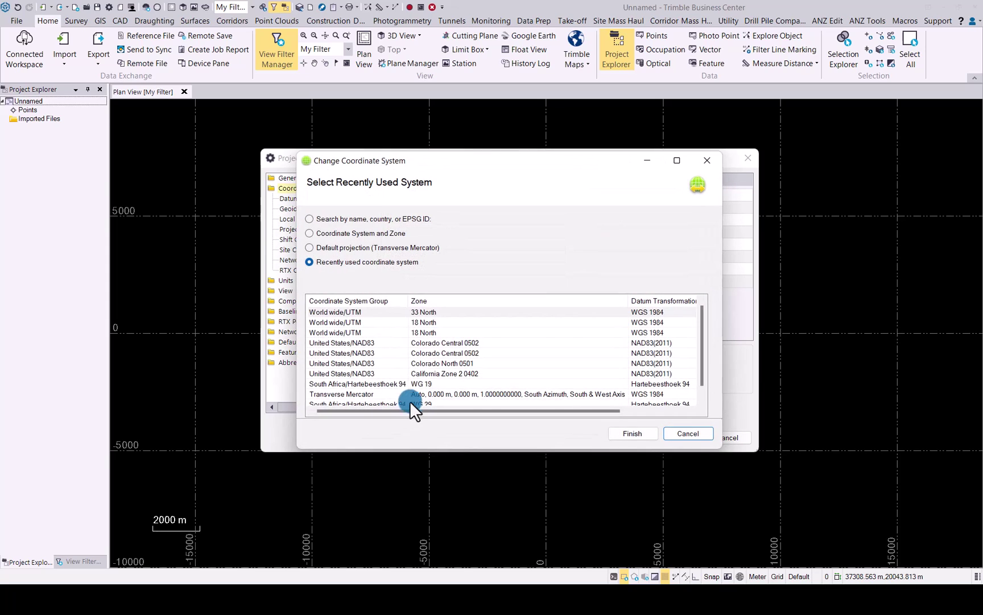
click(415, 322)
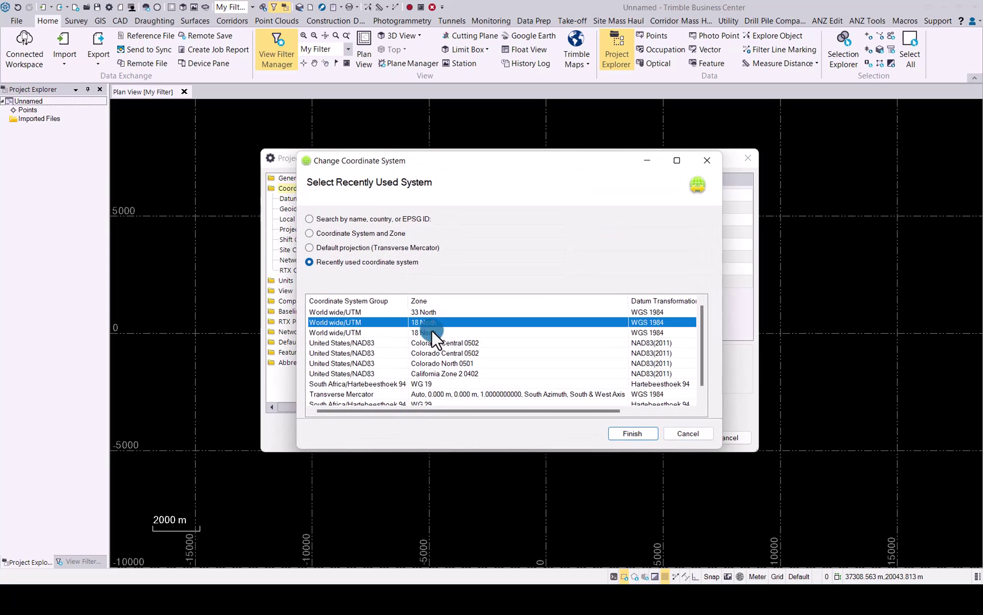
click(634, 433)
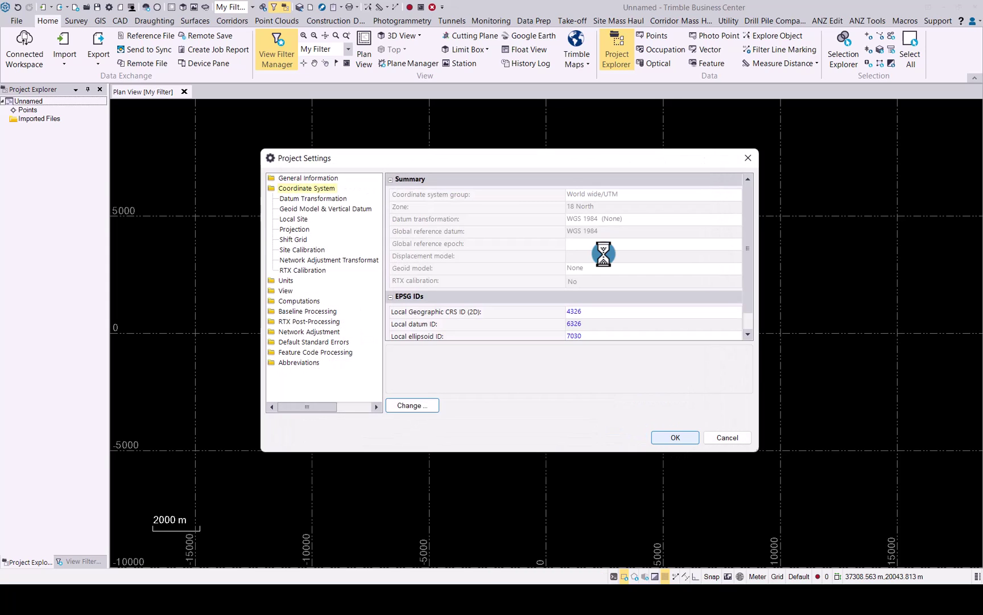
key(Return)
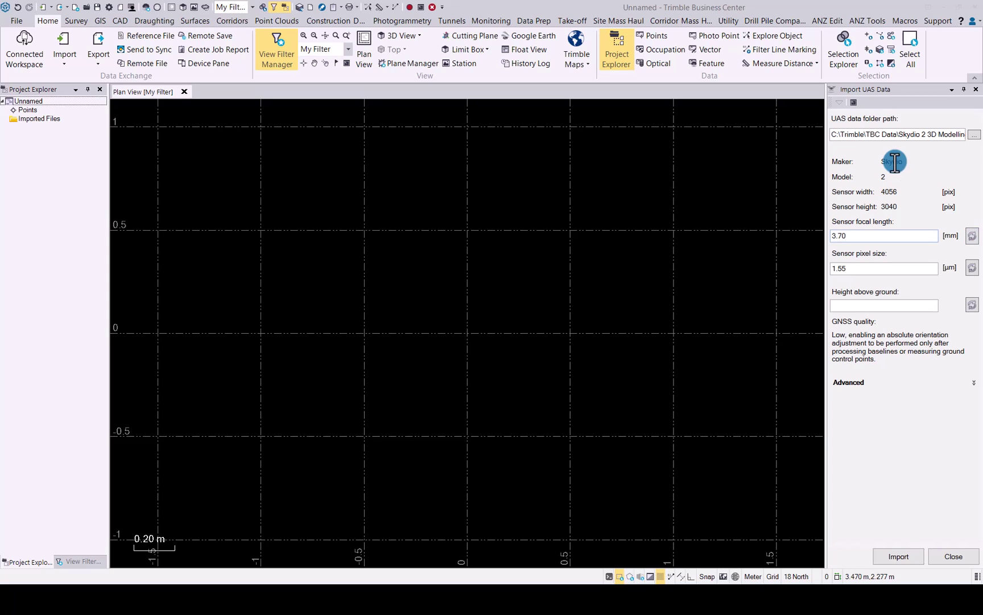
Step: Enter 10 as the Skydio 2 images' height above ground
click(861, 308)
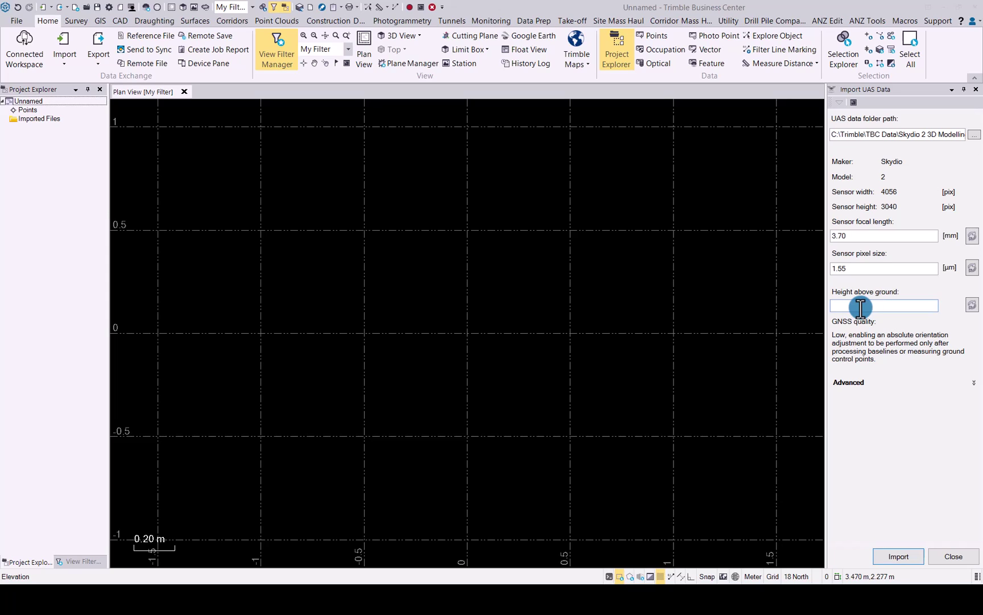
text(10)
key(Tab)
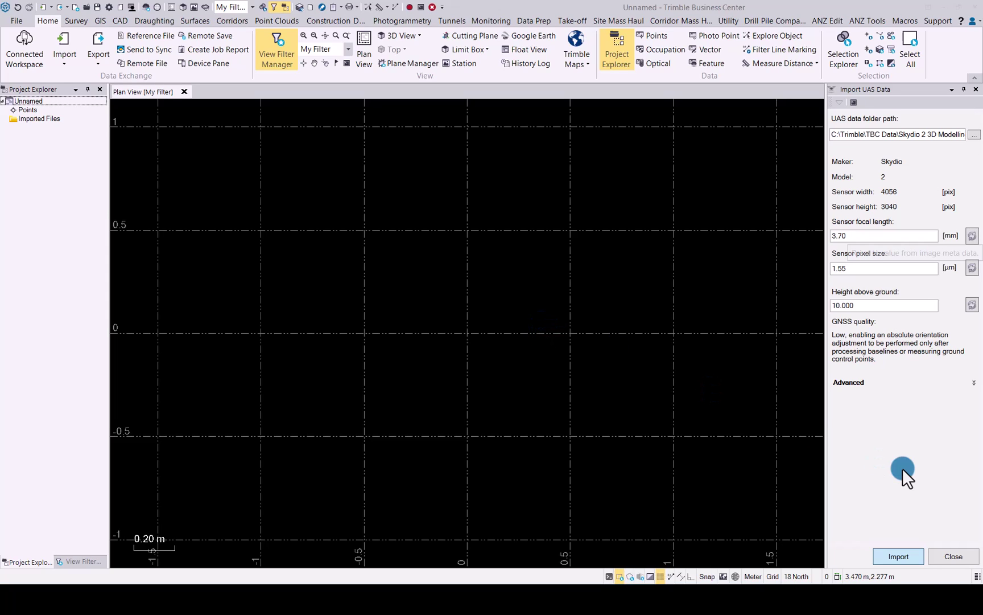
Step: Run the UAS import so the flight's 269 image footprints appear in plan view
click(896, 548)
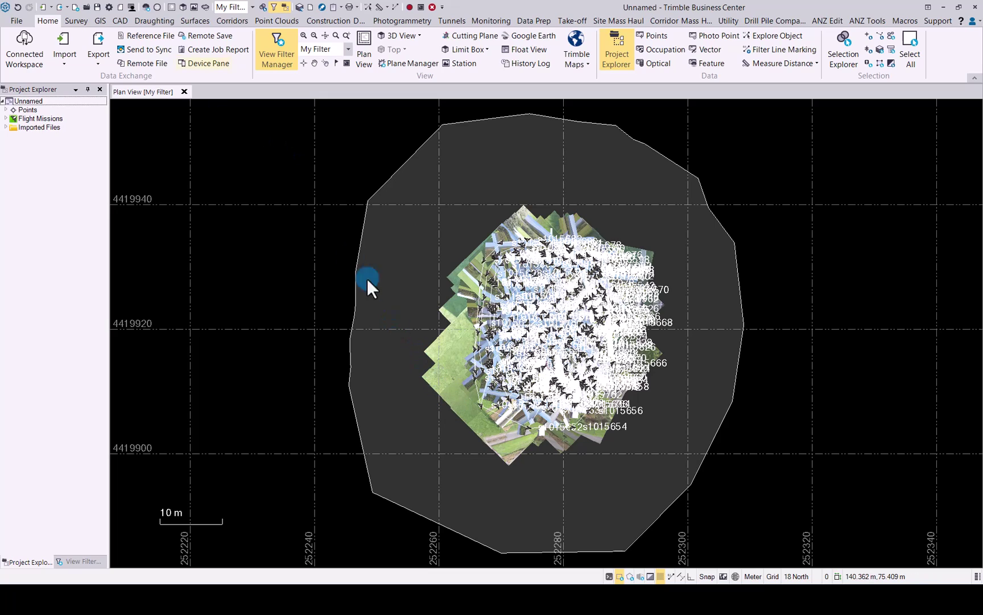
Step: Open a 3D view, then zoom and orbit to see the 269 photo frames above the site
click(183, 7)
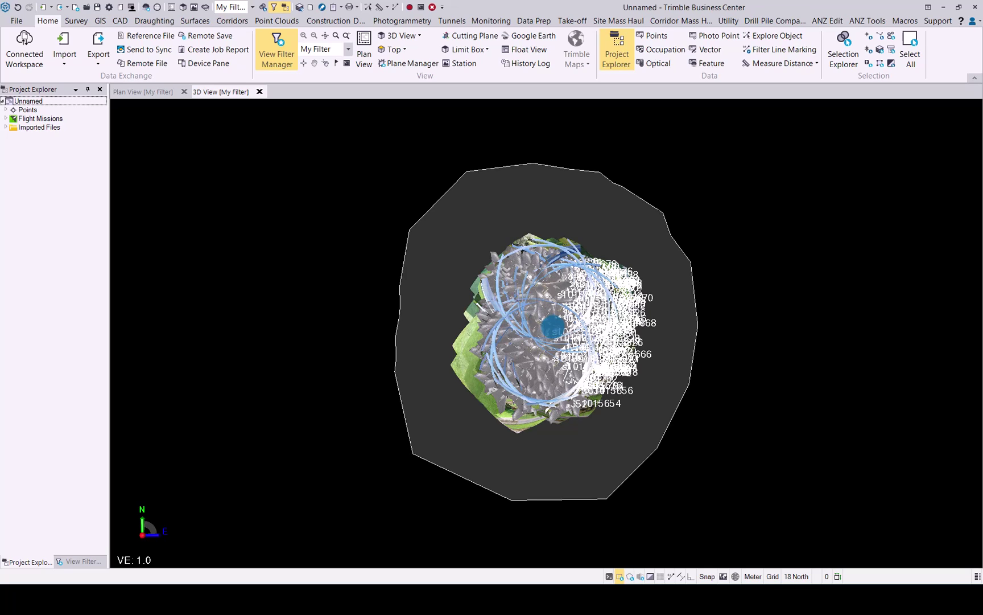
scroll(553, 326, up, 1)
scroll(548, 329, up, 2)
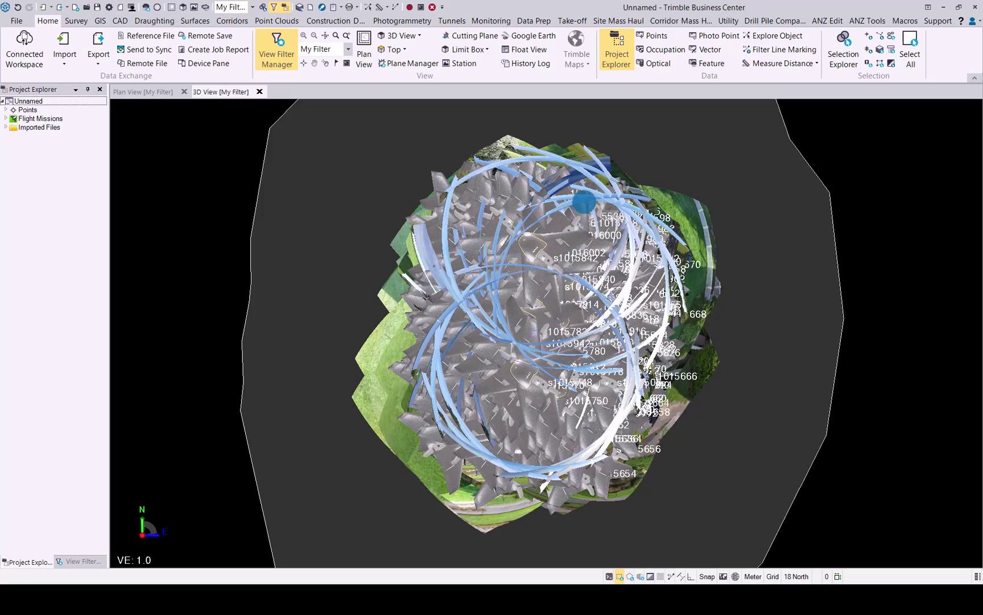
drag(583, 205, 566, 340)
click(489, 196)
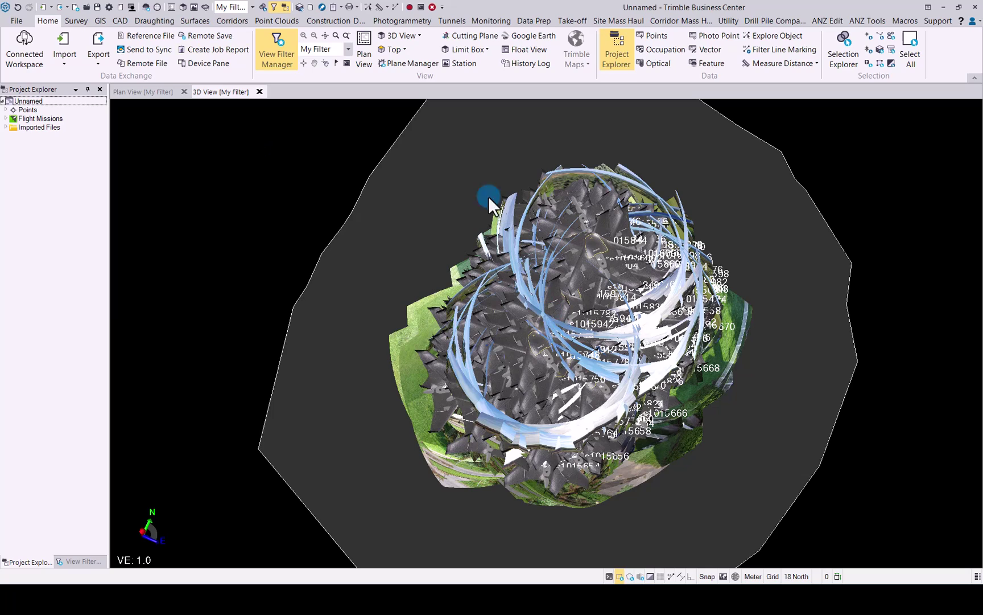
Step: Run Adjust Photo Stations on the UAS Flight Mission from the Photogrammetry tab
click(396, 21)
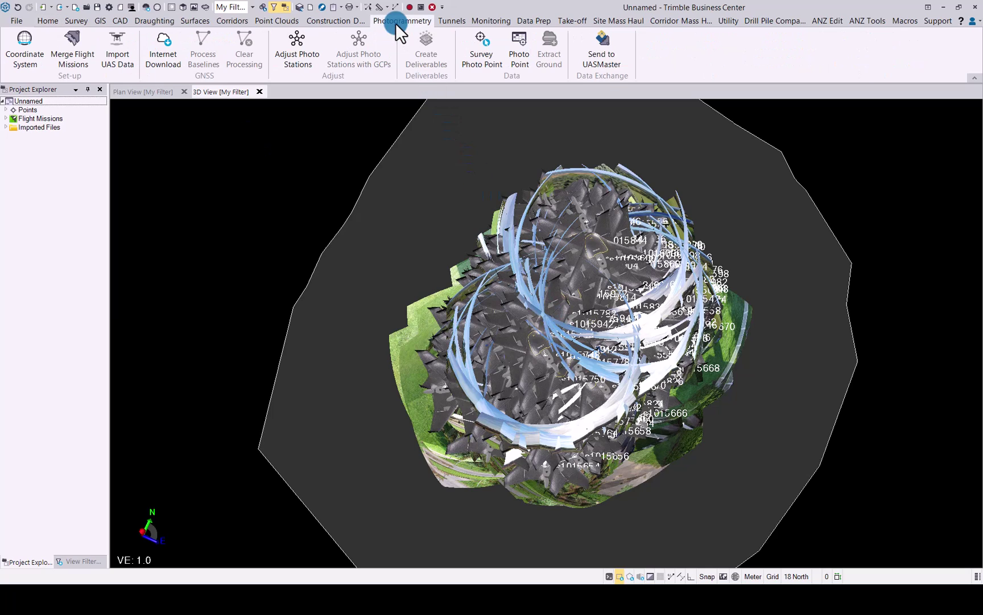
click(37, 65)
click(294, 45)
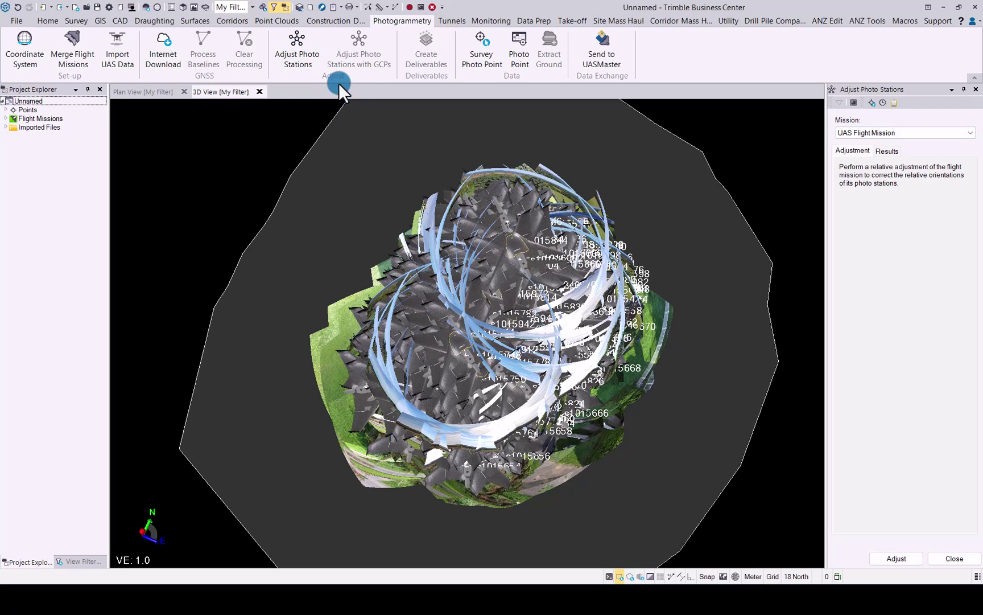
click(905, 558)
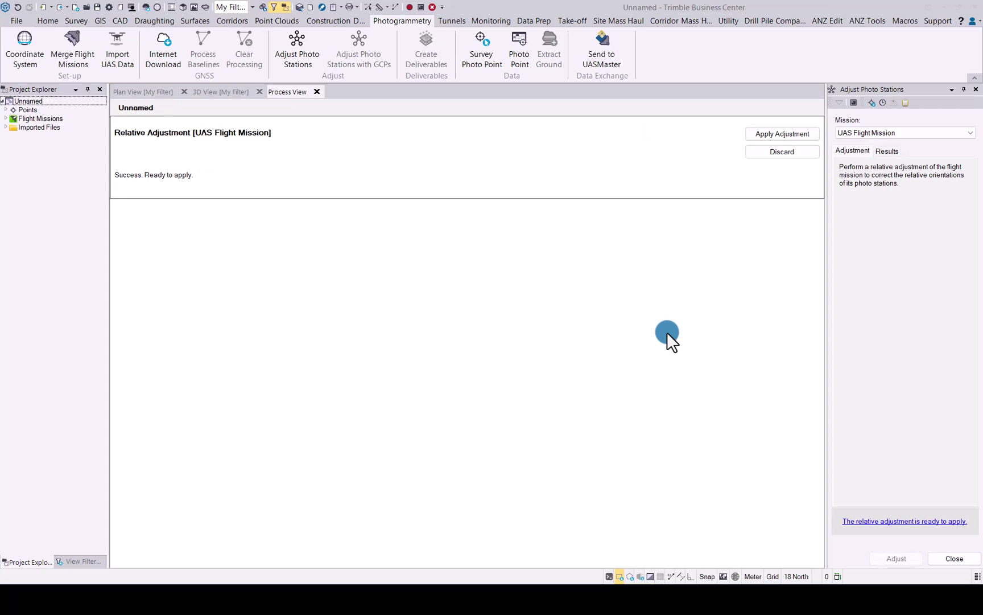
Step: Apply the adjustment, with 268 of 269 stations adjusted, and open the PDF adjustment report
click(784, 134)
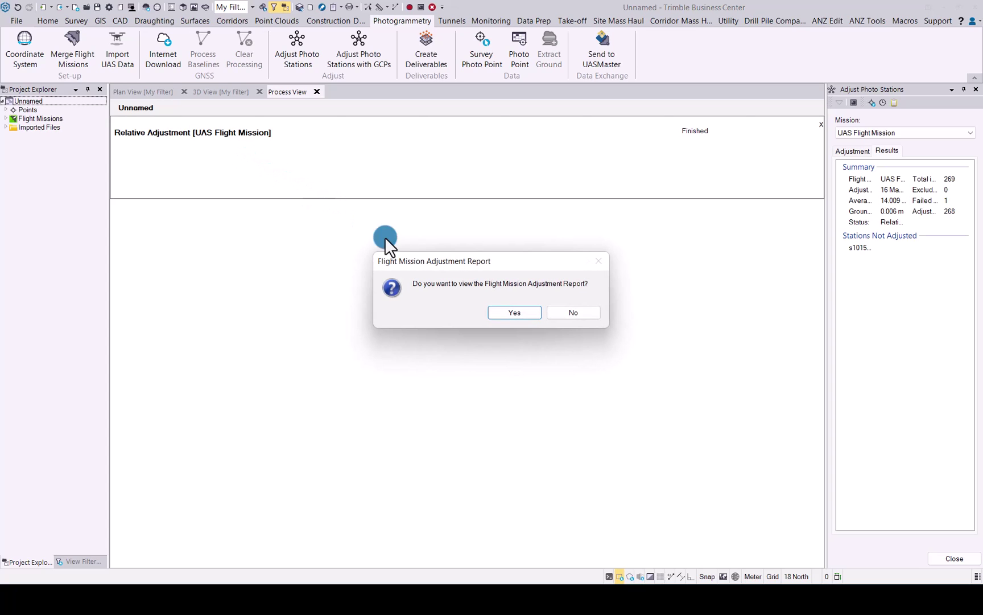
click(515, 312)
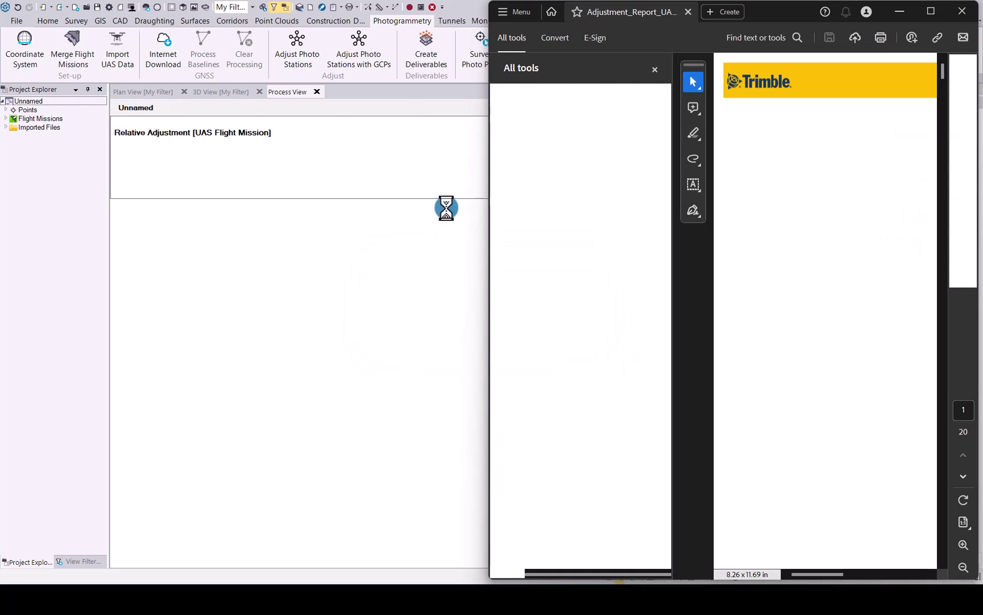
Step: Maximize the report, page through it from page 4 to 18, then minimize Acrobat
click(931, 12)
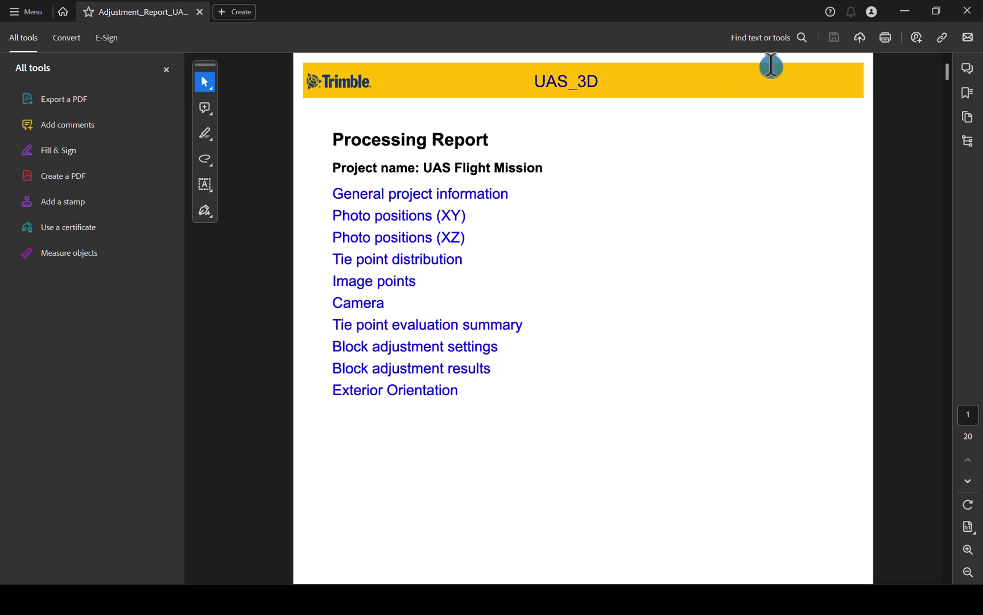
click(400, 196)
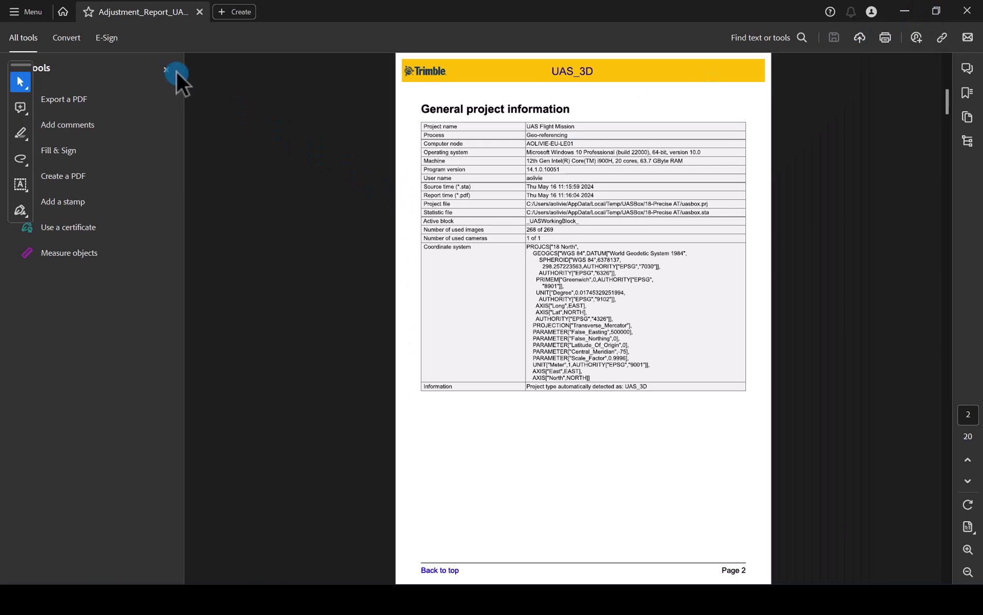
click(167, 69)
scroll(402, 212, down, 7)
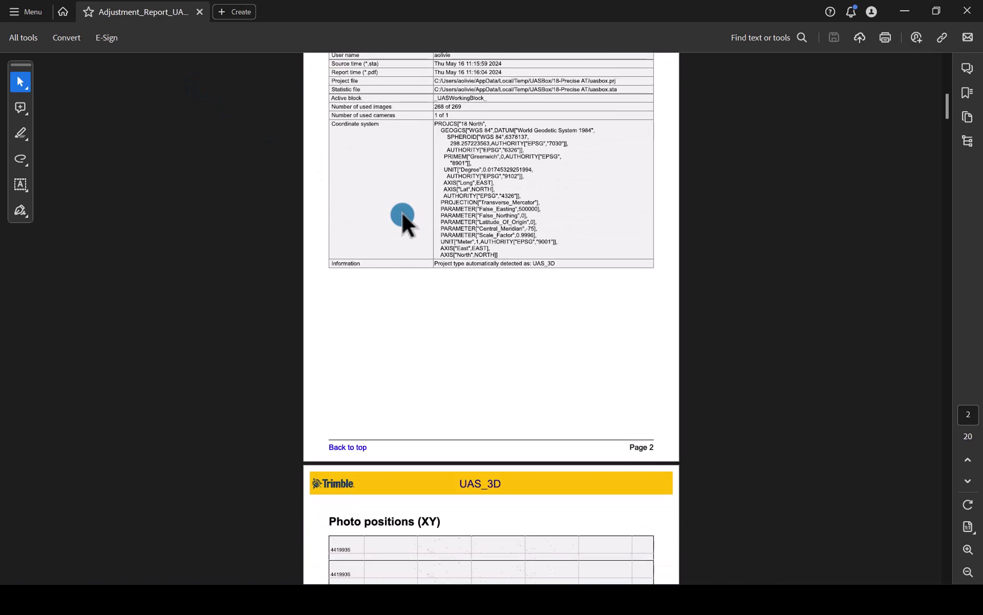
scroll(411, 221, down, 2)
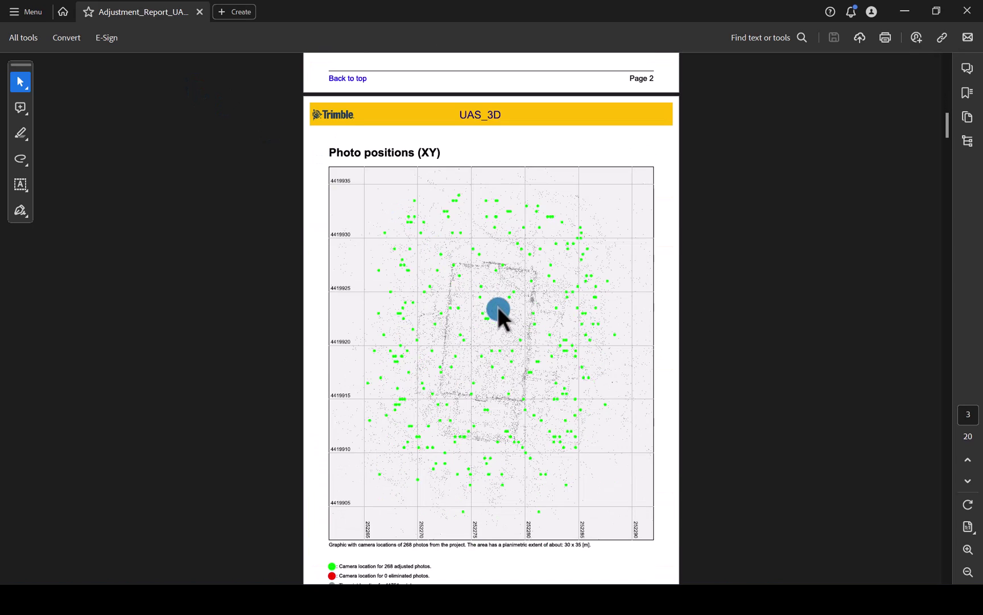
scroll(501, 311, down, 12)
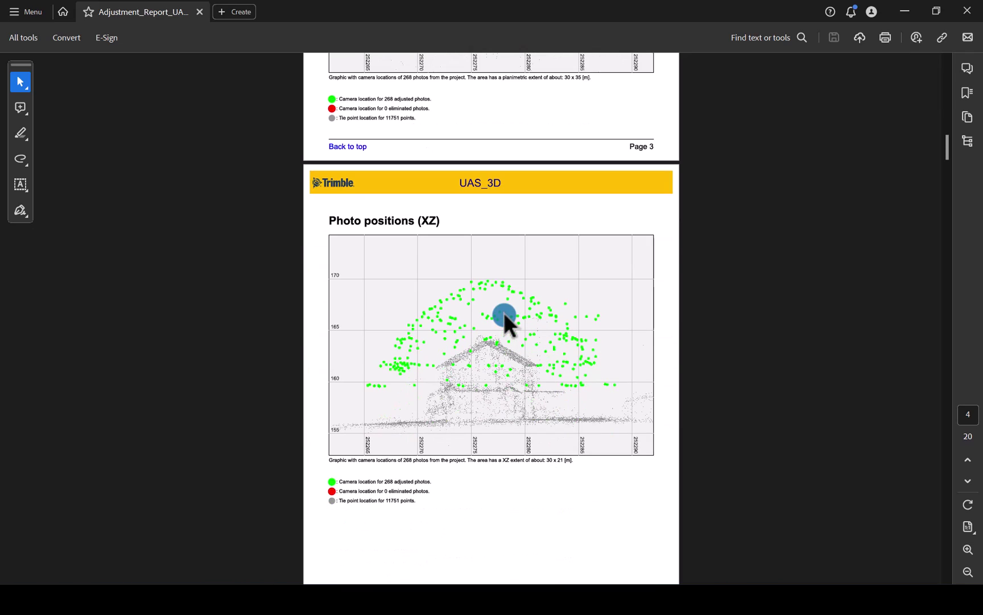
scroll(504, 312, down, 3)
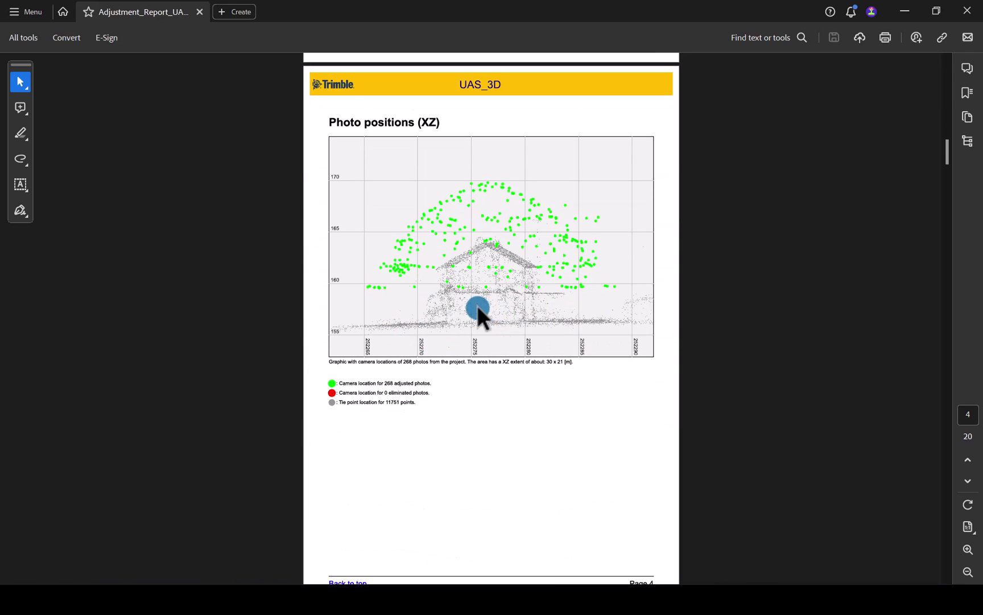
scroll(477, 307, down, 12)
scroll(478, 309, down, 3)
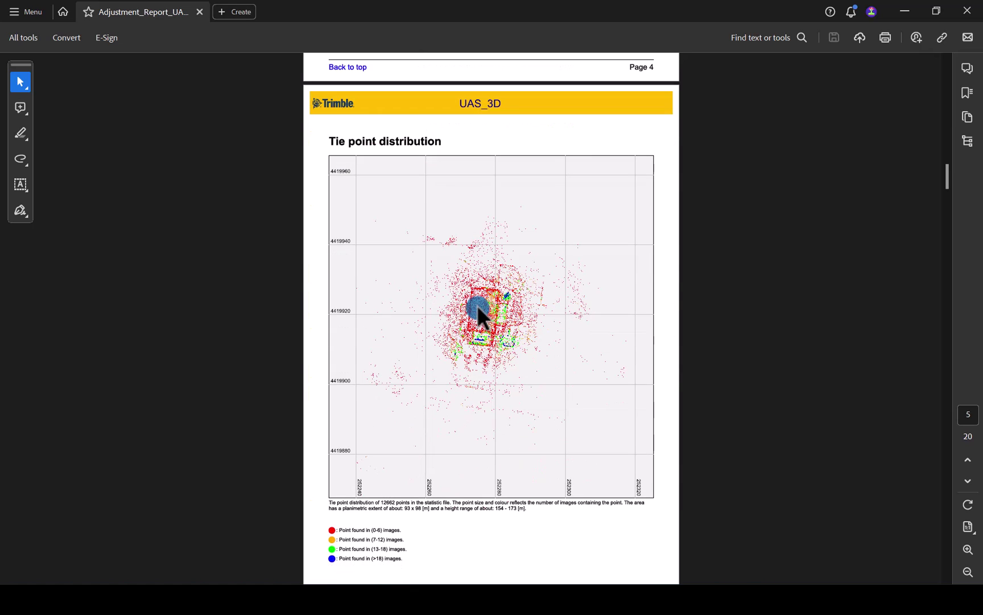
scroll(496, 274, down, 3)
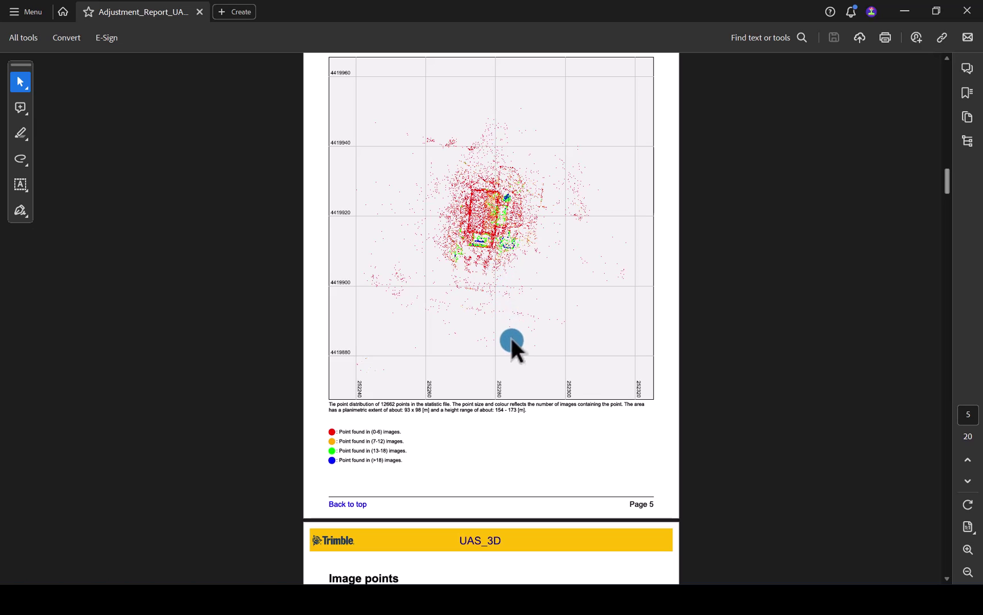
scroll(513, 345, down, 11)
scroll(513, 347, down, 7)
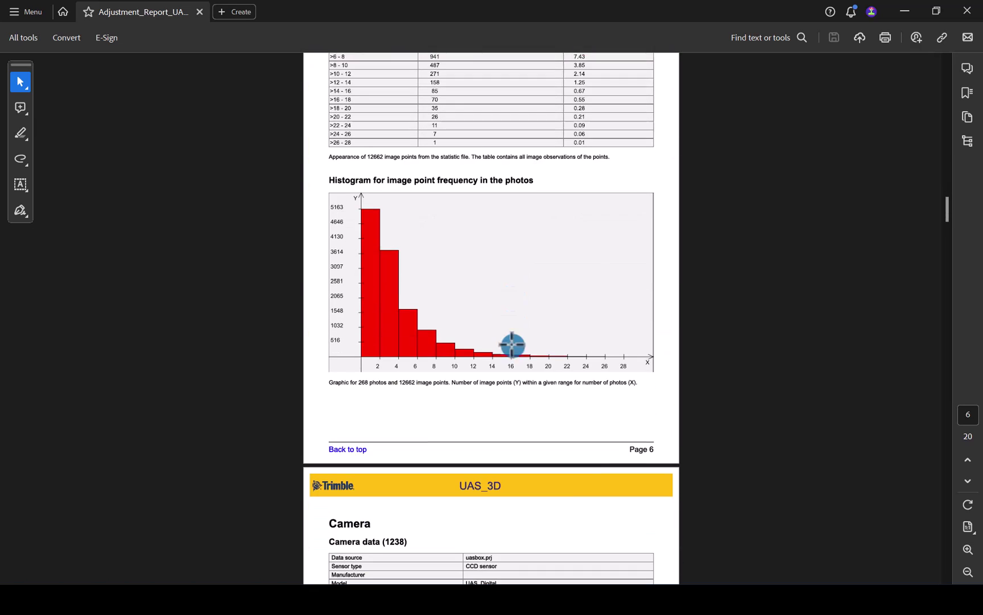
drag(948, 210, 953, 522)
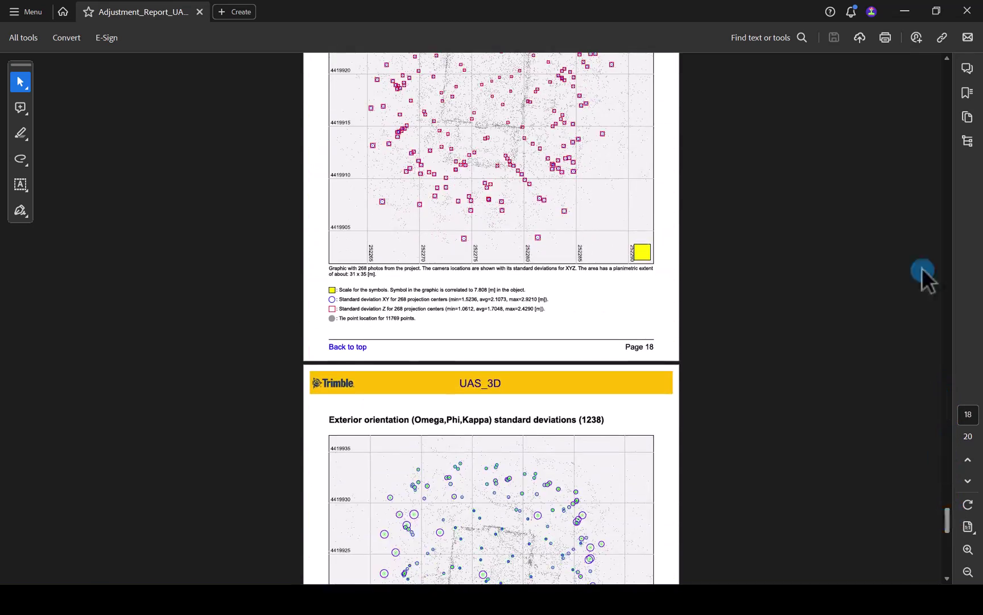
click(896, 11)
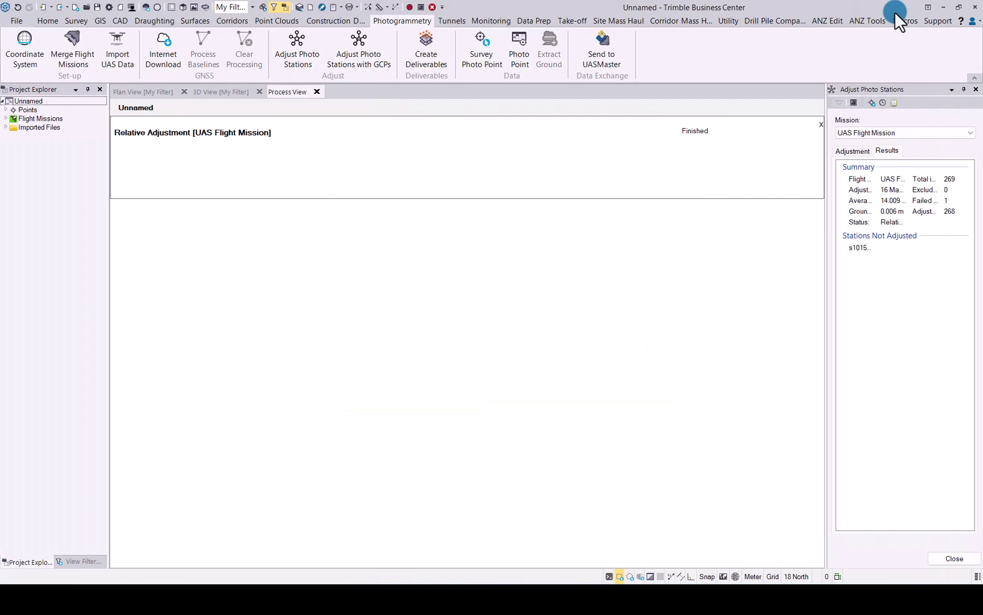
Step: Close the Adjust Photo Stations results pane to reveal the adjusted frames in 3D
click(975, 89)
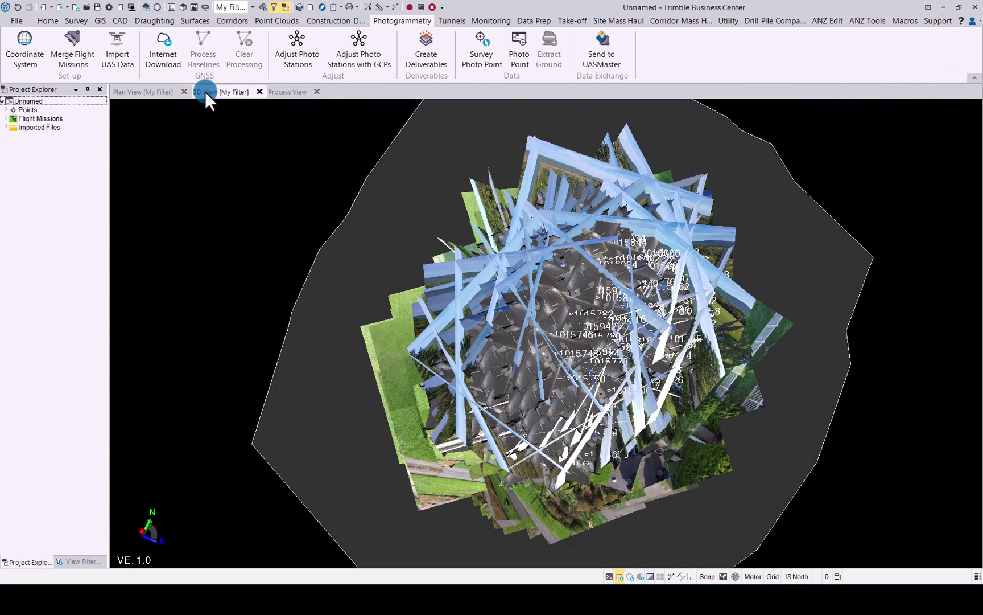
Step: Open Create Deliverables, check Mapping's elevation types, then switch back to 3D Modeling
click(424, 43)
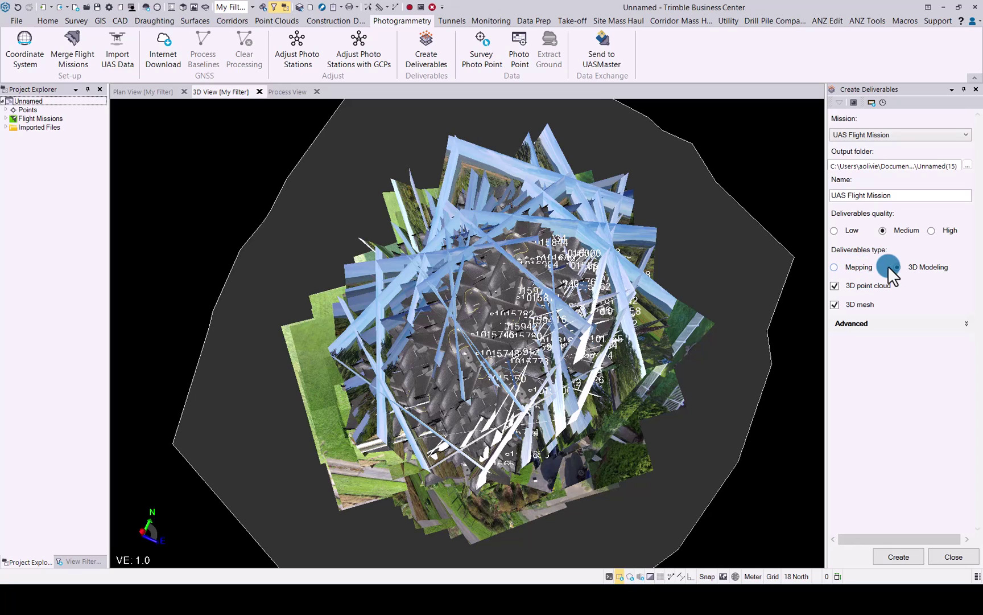
click(835, 266)
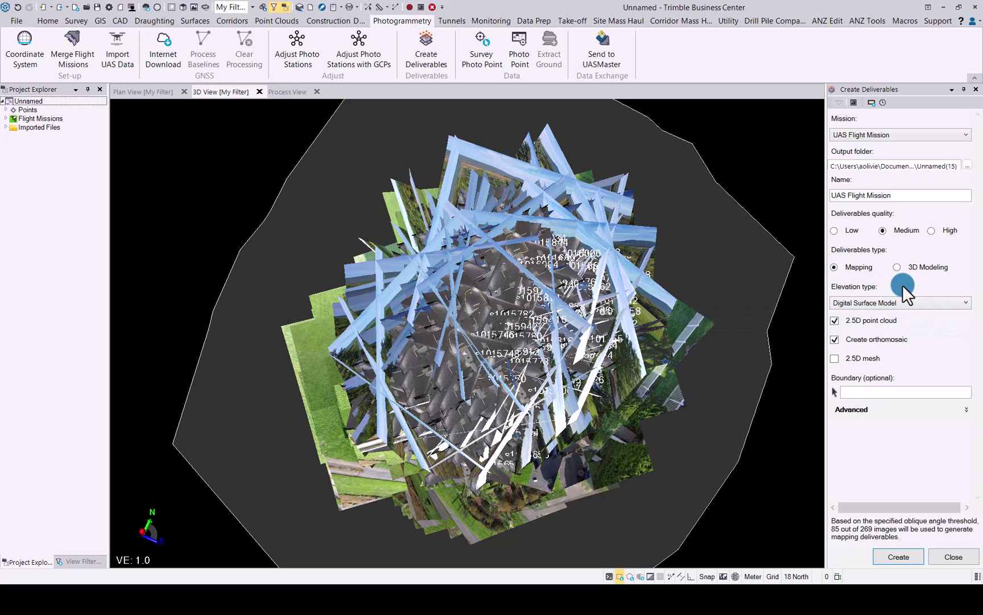
click(935, 301)
click(947, 363)
click(896, 267)
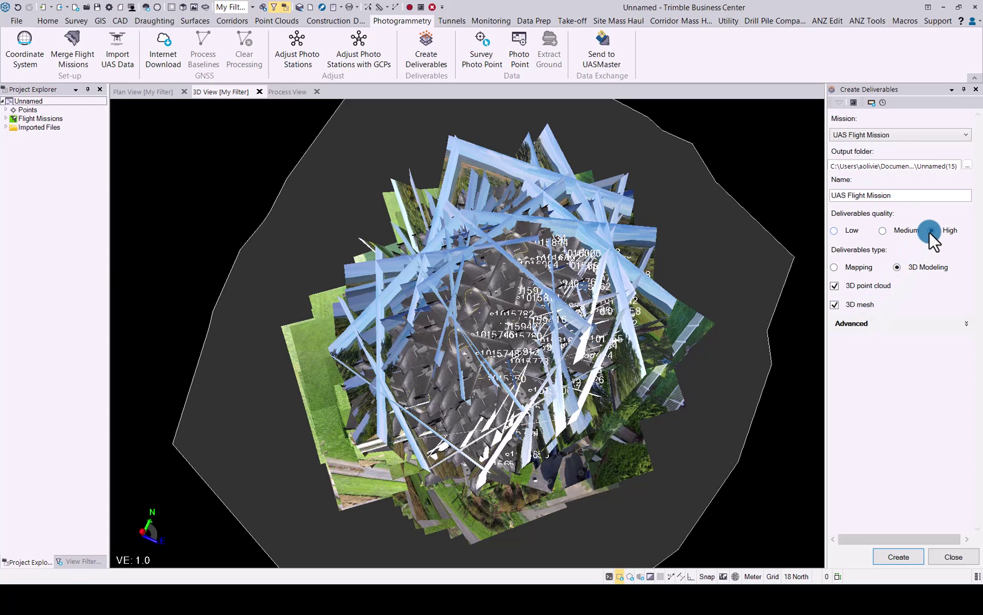
Step: Create high-quality deliverables with LAS point cloud and Single OBJ mesh formats
click(966, 324)
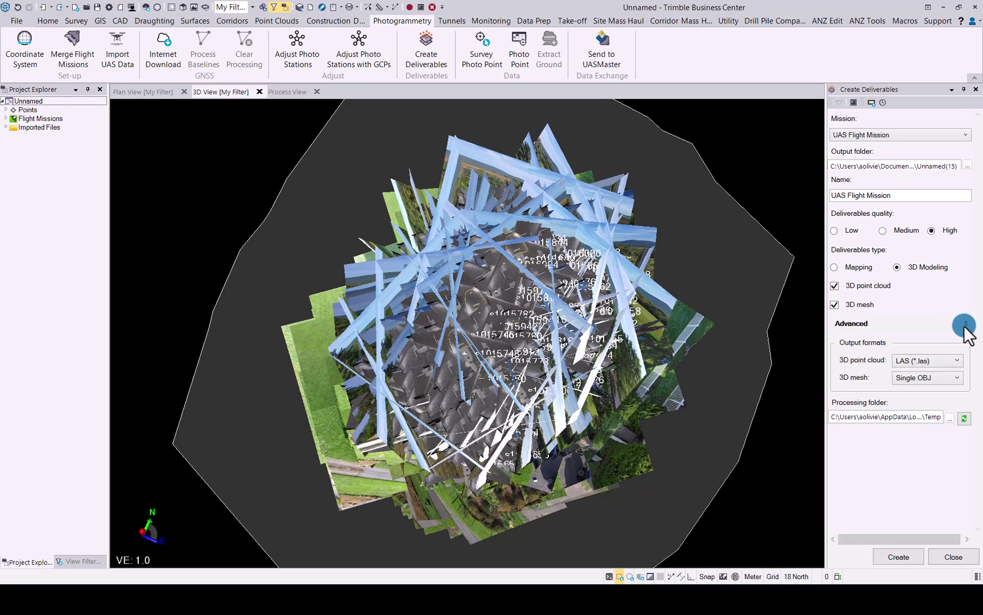
click(958, 360)
click(960, 361)
click(955, 378)
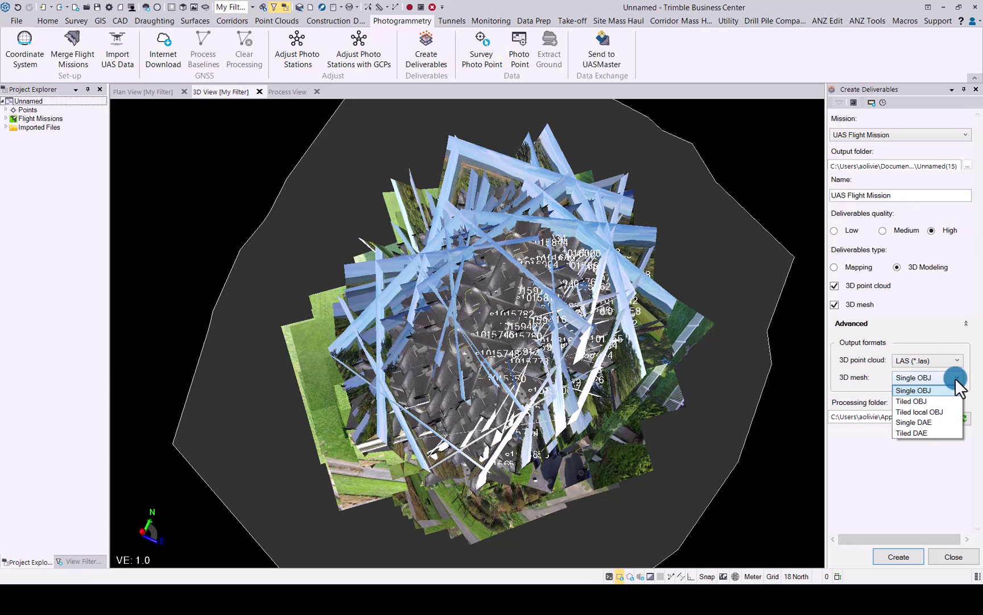
click(863, 472)
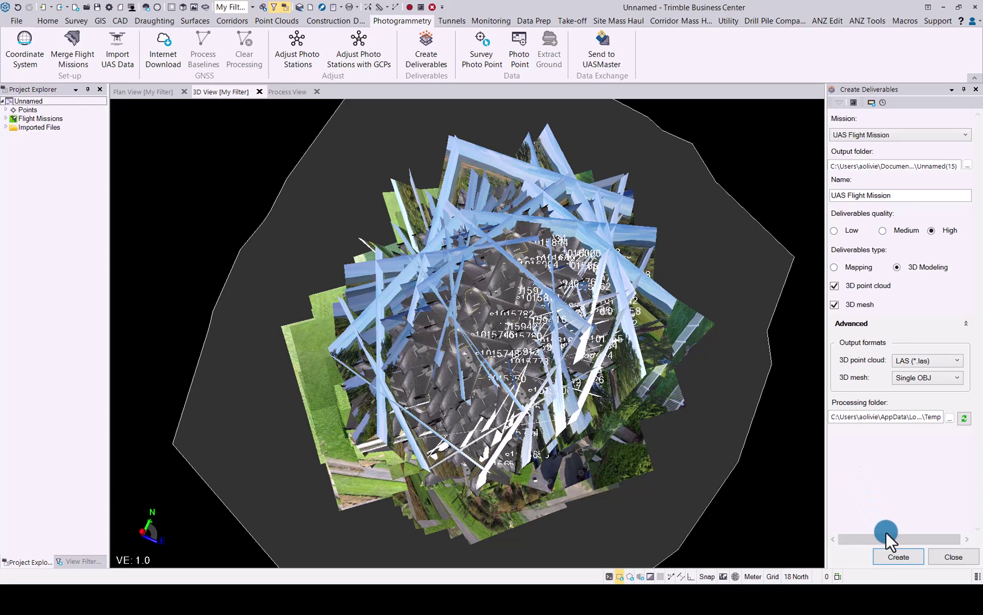
click(898, 555)
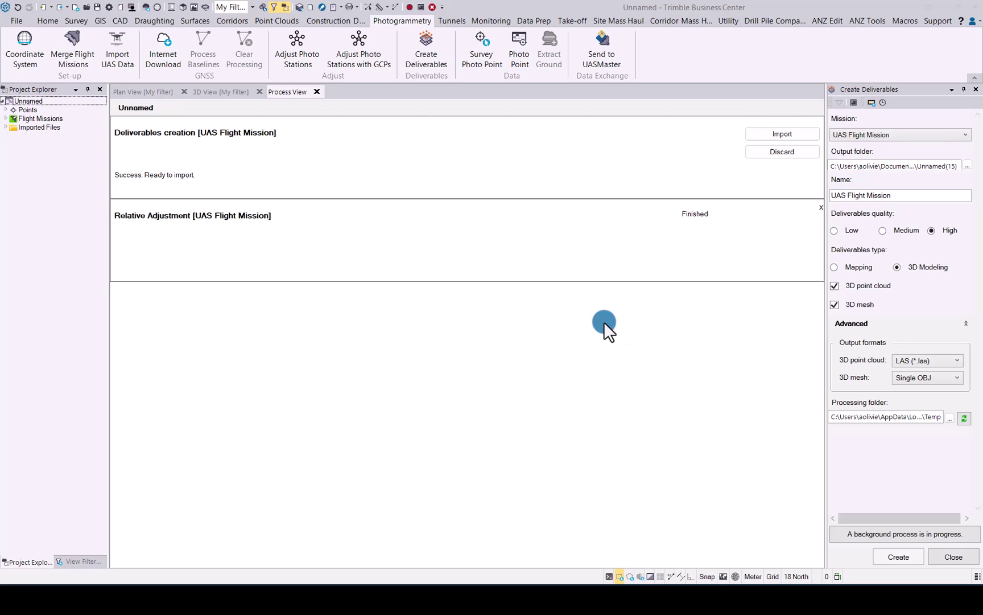
Step: Import the finished UAS Flight Mission.PointCloud3D.las deliverable into the project
click(783, 134)
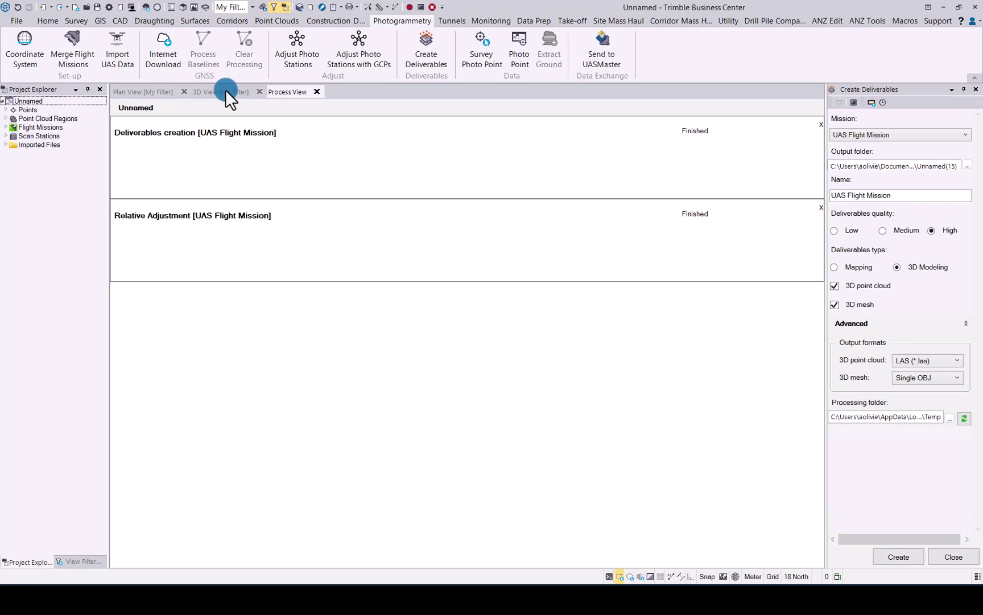
Step: Show the 3D view full width and hide Photogrammetry frames in View Filter Manager
click(226, 91)
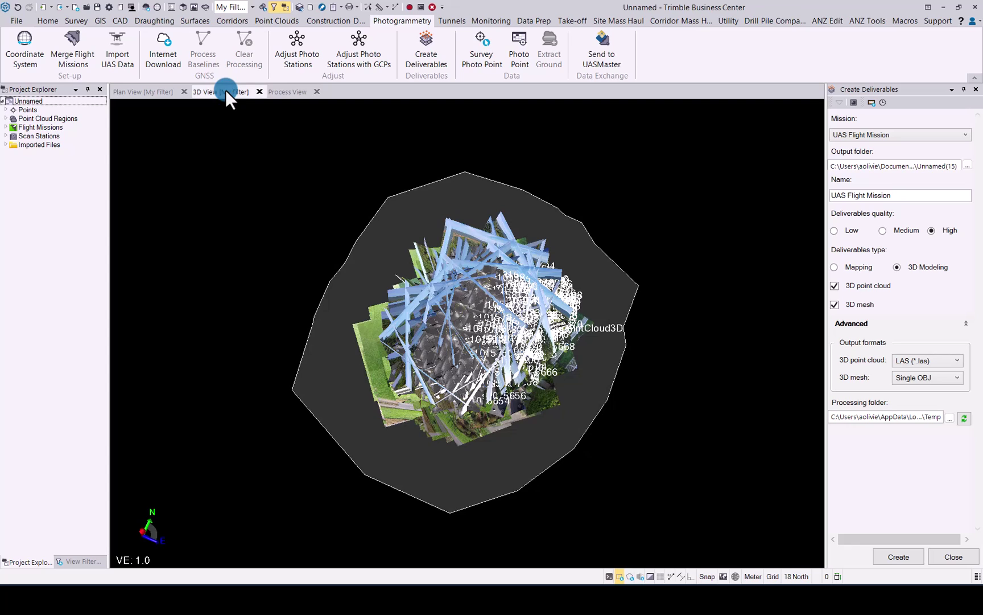
click(953, 557)
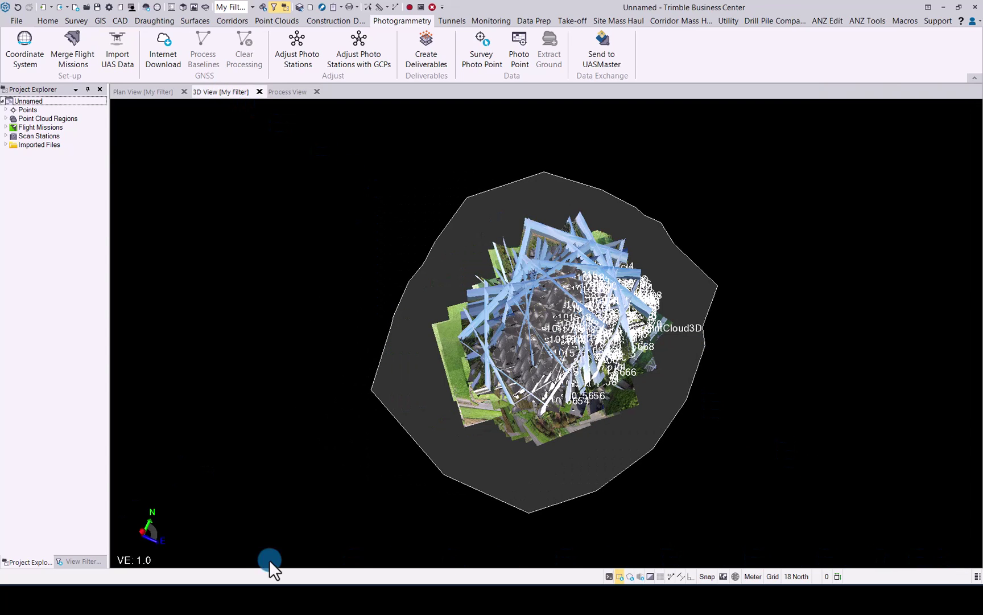
click(80, 561)
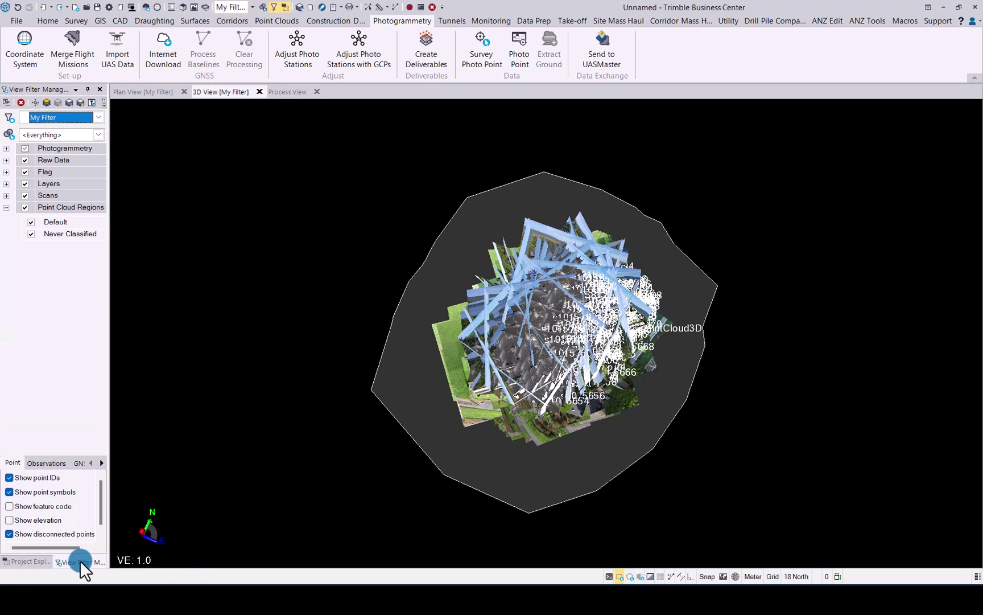
click(24, 147)
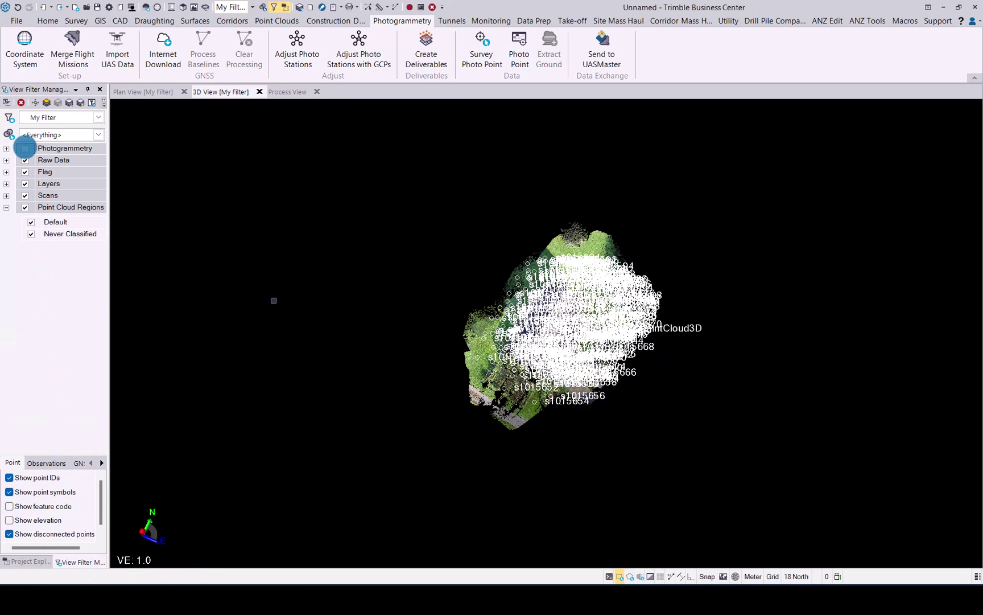
Step: Hide Raw Data labels, then zoom and orbit to view the house point cloud obliquely
click(24, 160)
scroll(564, 331, up, 2)
scroll(564, 331, up, 4)
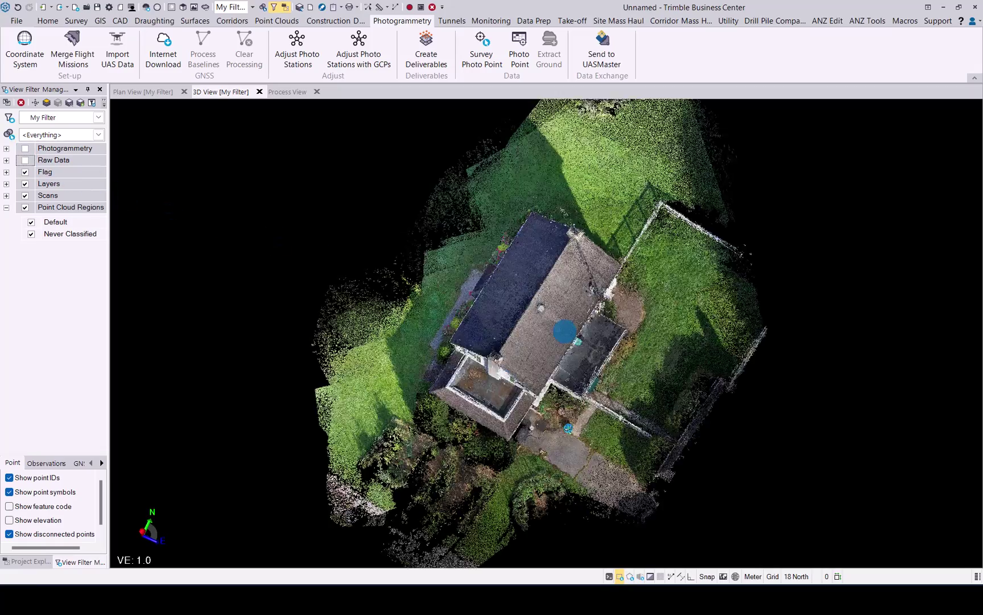
mouse_move(565, 332)
middle_down()
mouse_move(533, 333)
mouse_move(592, 268)
mouse_move(496, 301)
mouse_move(515, 343)
middle_up()
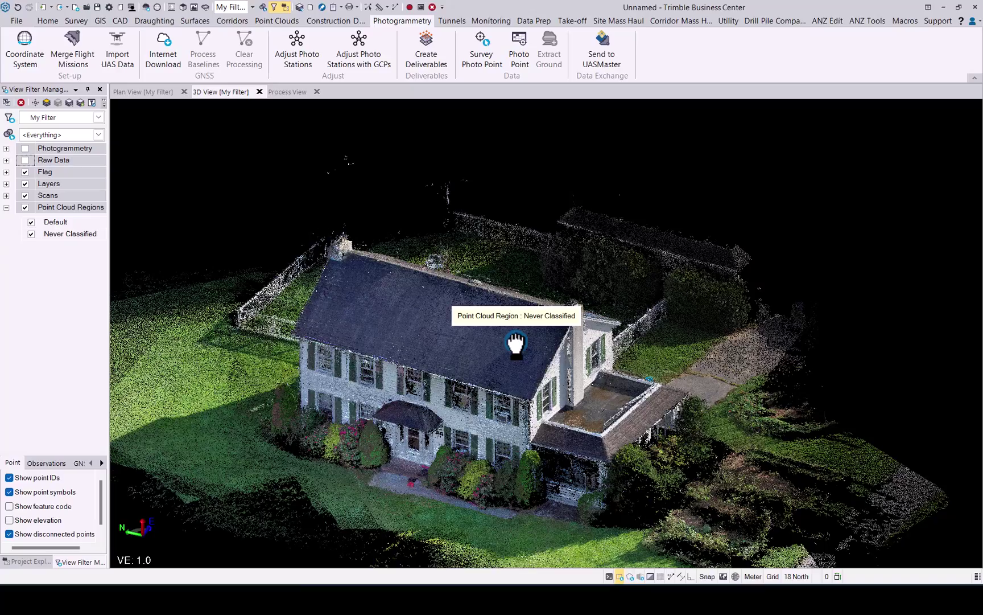
middle_drag(516, 342, 468, 331)
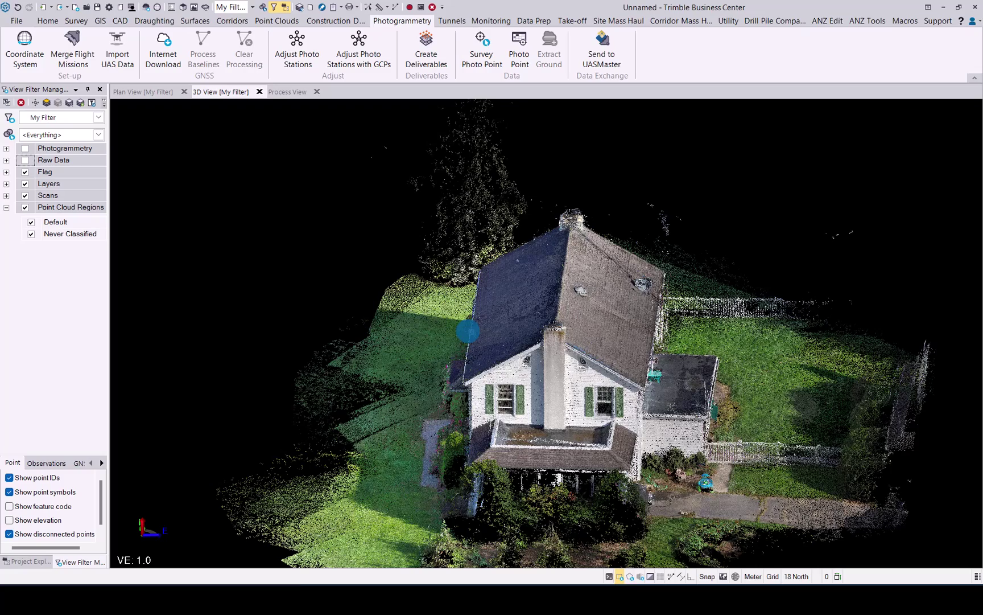